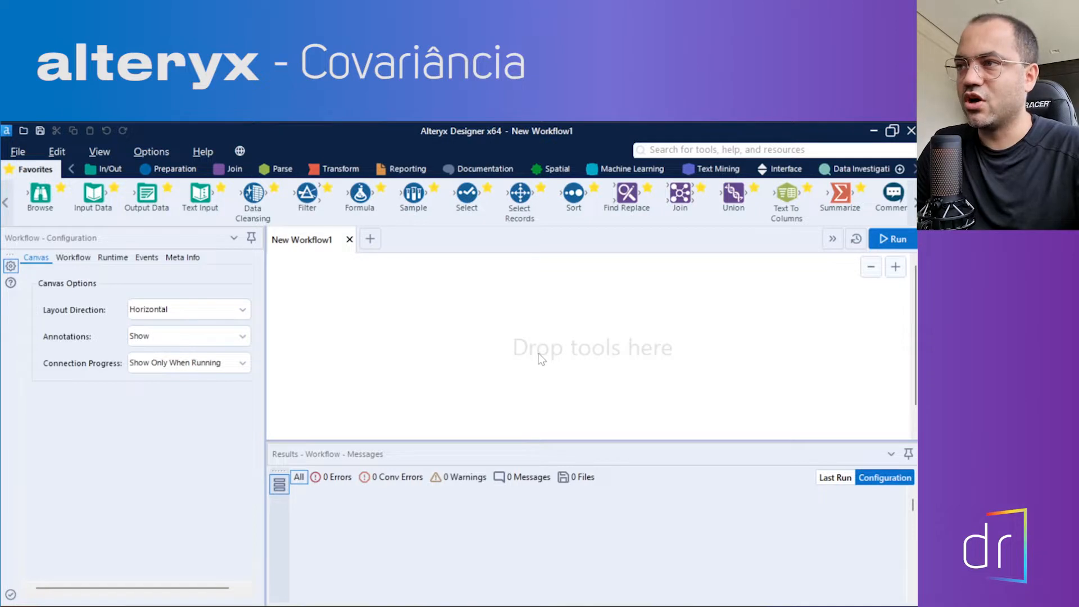
# Step: Show the Data Investigation tools and check that their category is enabled in the tool palette configuration
pyautogui.click(849, 171)
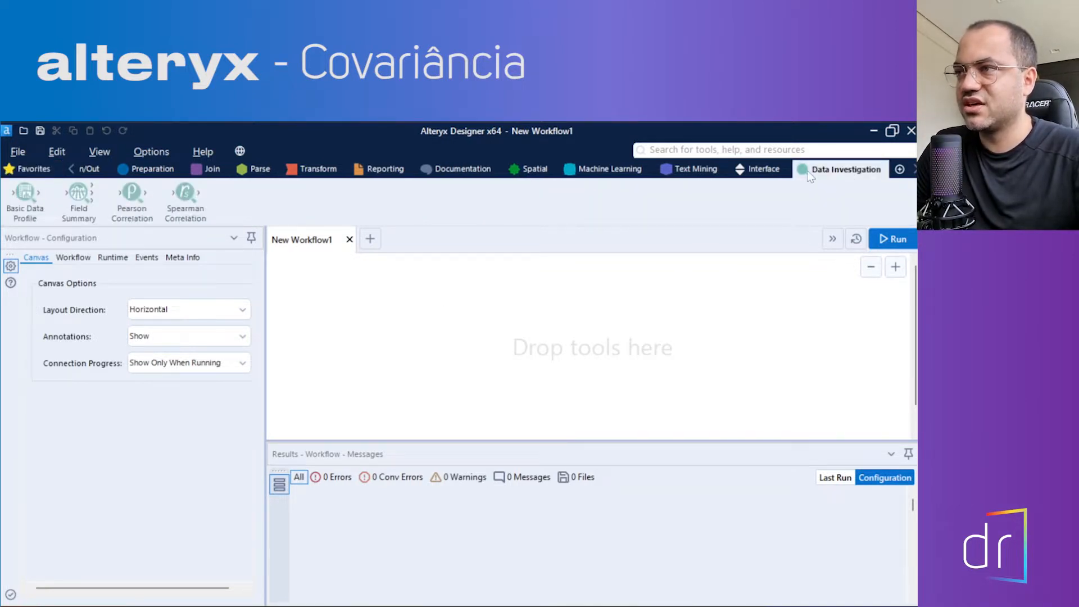
pyautogui.click(900, 169)
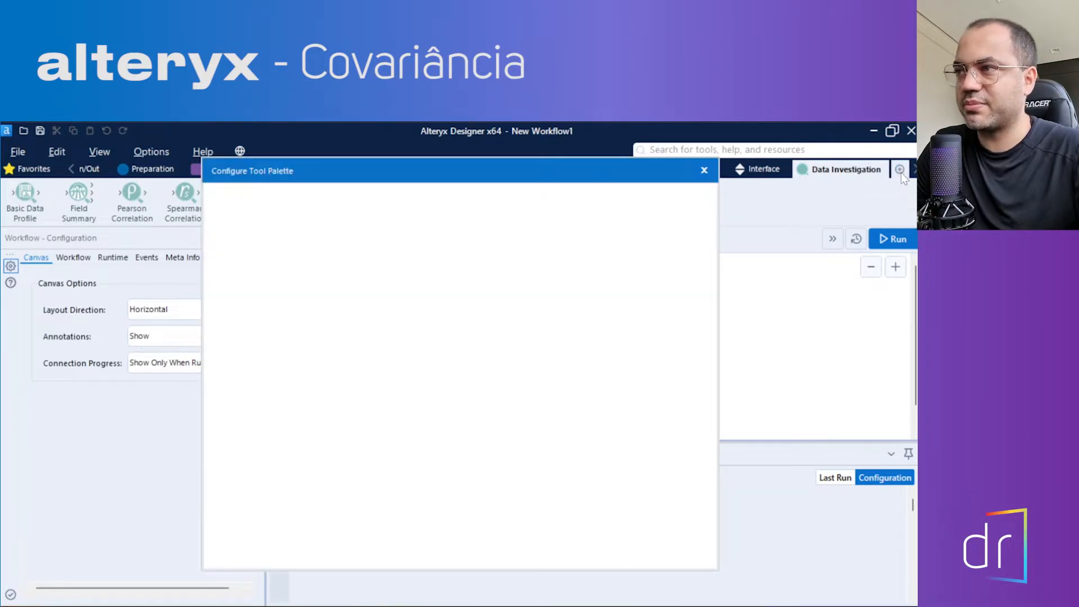
pyautogui.scroll(-5, 343, 344)
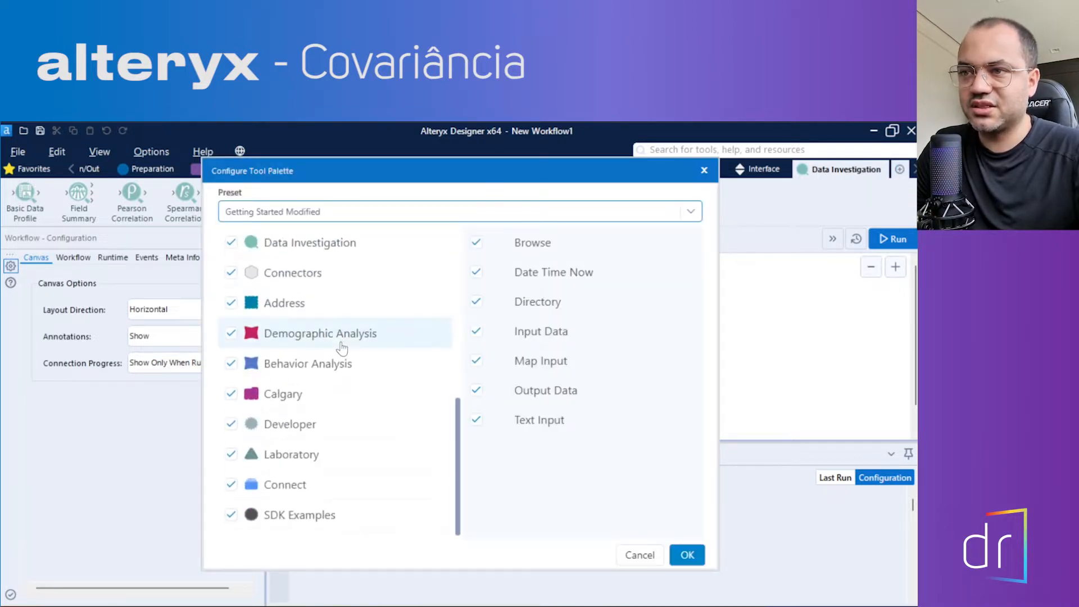
pyautogui.scroll(3, 280, 262)
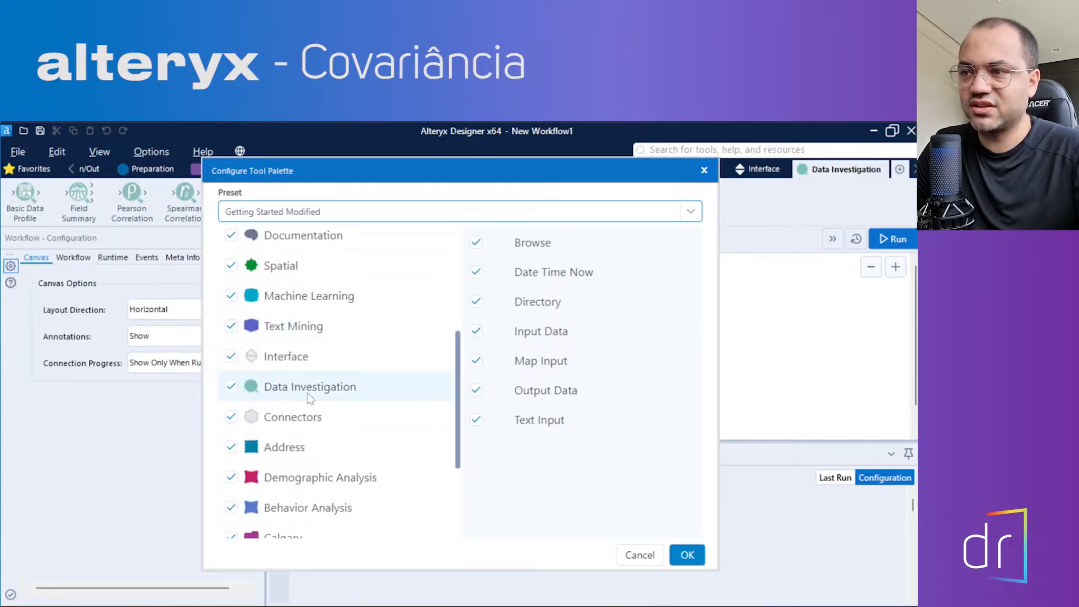
pyautogui.click(685, 554)
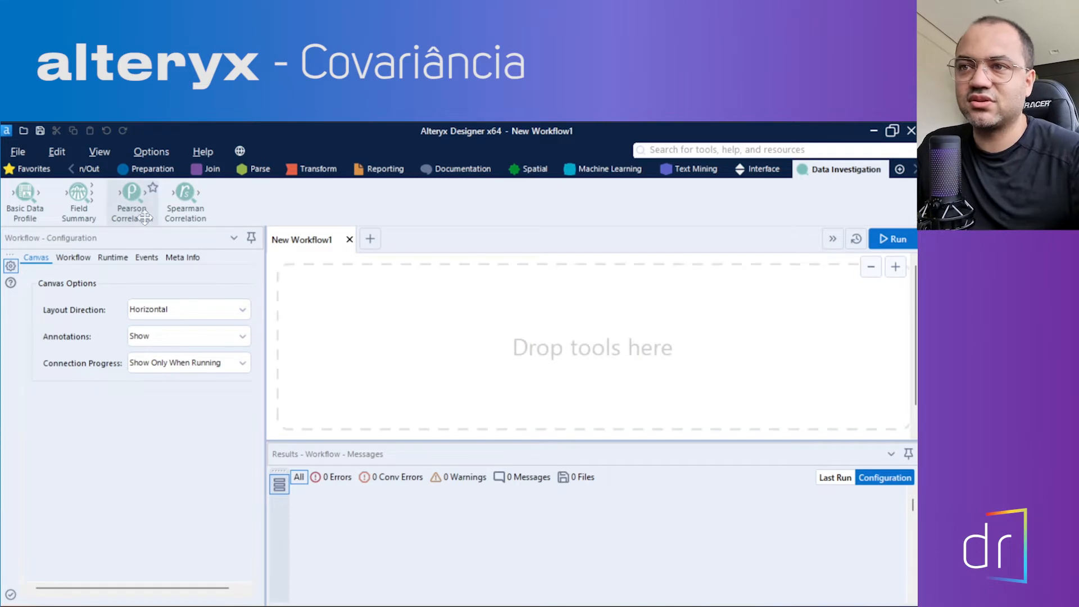
# Step: Open the Pearson Correlation tool's example workflow and widen the configuration area to show the full Text Input table
pyautogui.moveTo(131, 203)
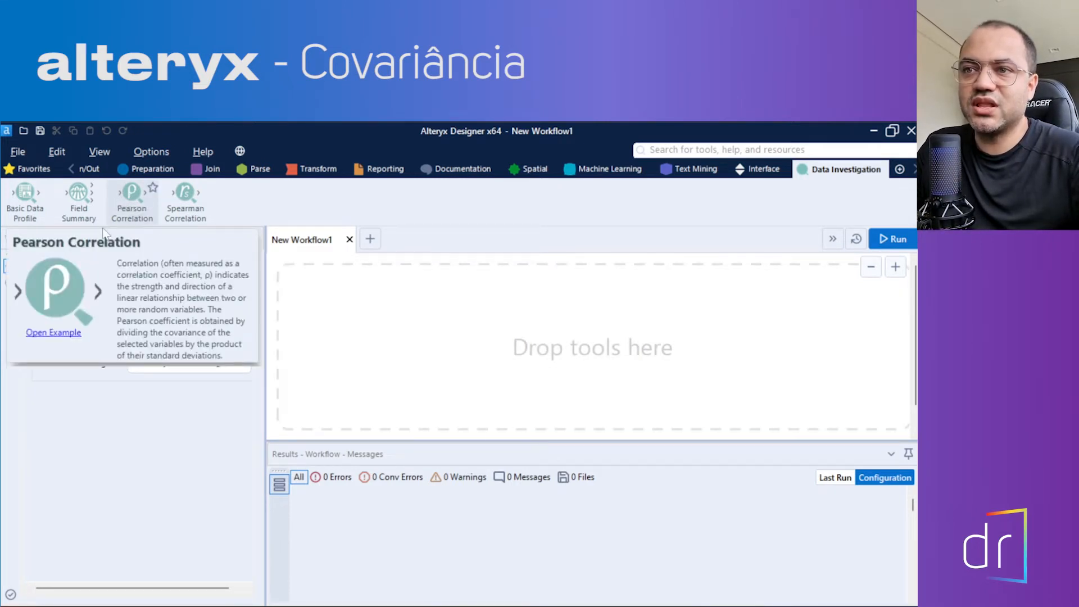
pyautogui.click(48, 334)
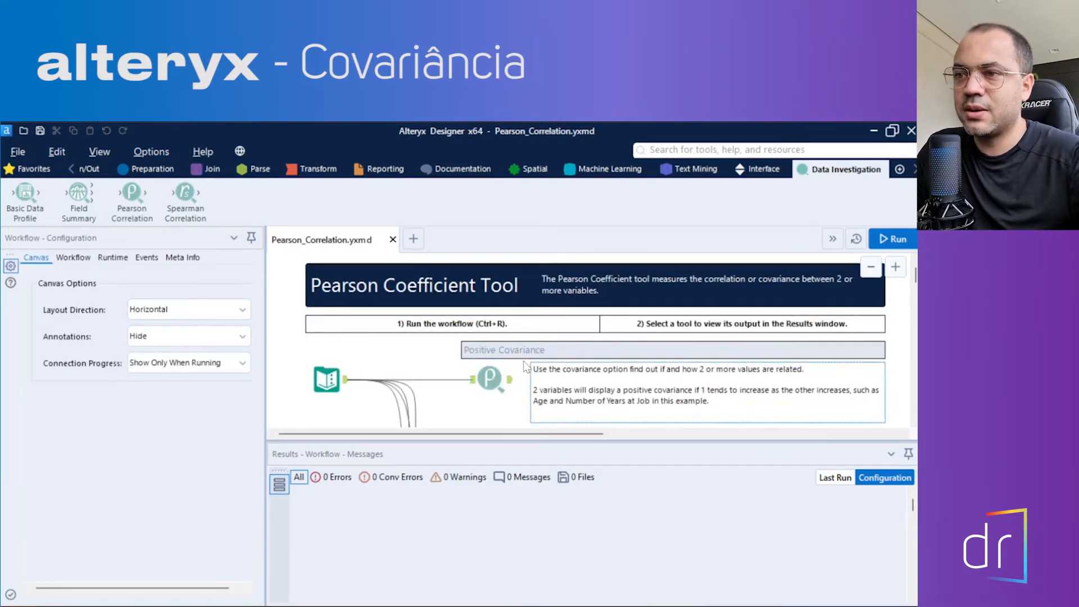
pyautogui.click(326, 378)
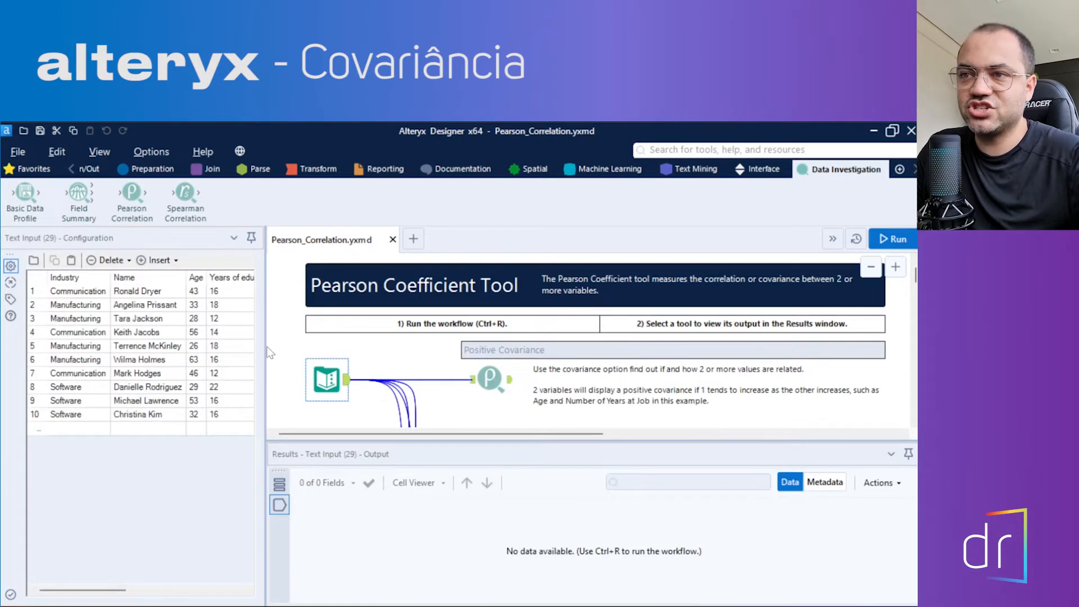
pyautogui.moveTo(264, 346); pyautogui.dragTo(429, 371)
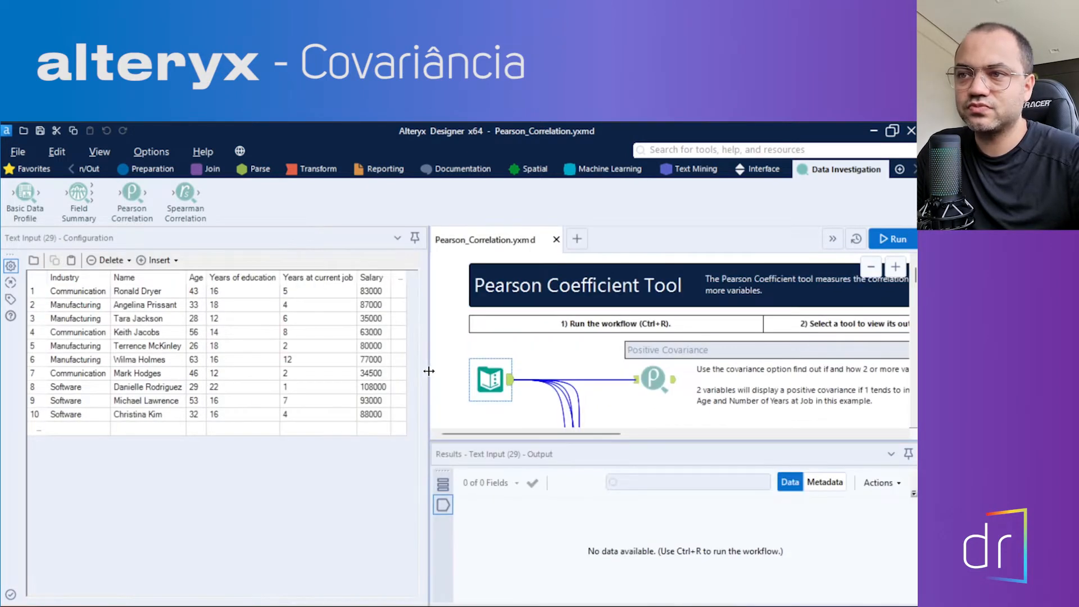
# Step: Rename the Text Input columns Industry to "Industria" and Name to "Nome"
pyautogui.click(77, 277)
pyautogui.click(78, 277)
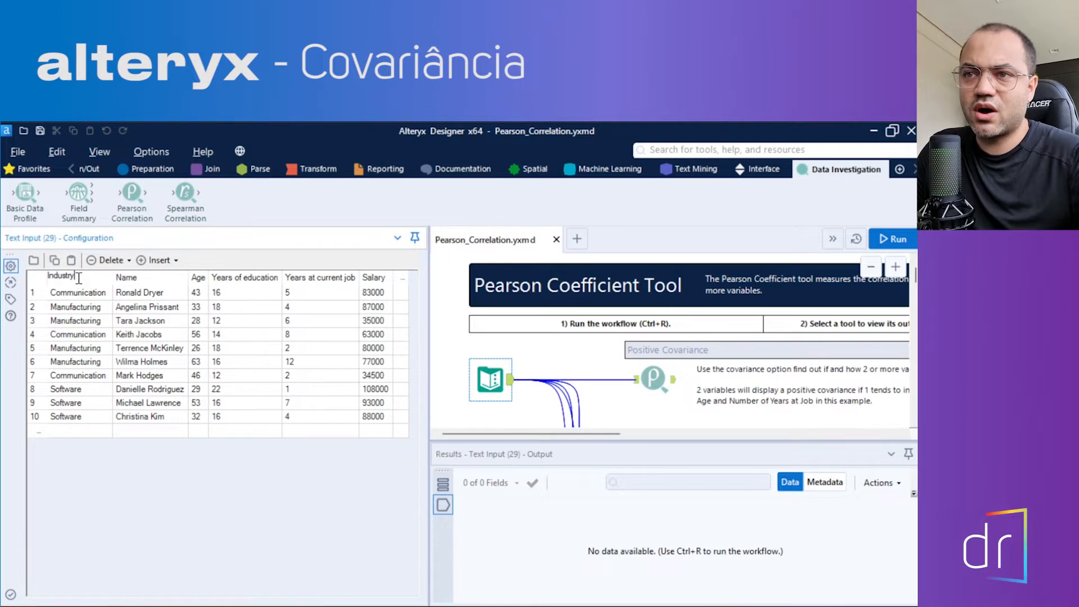
pyautogui.doubleClick(79, 277)
pyautogui.write('Indu')
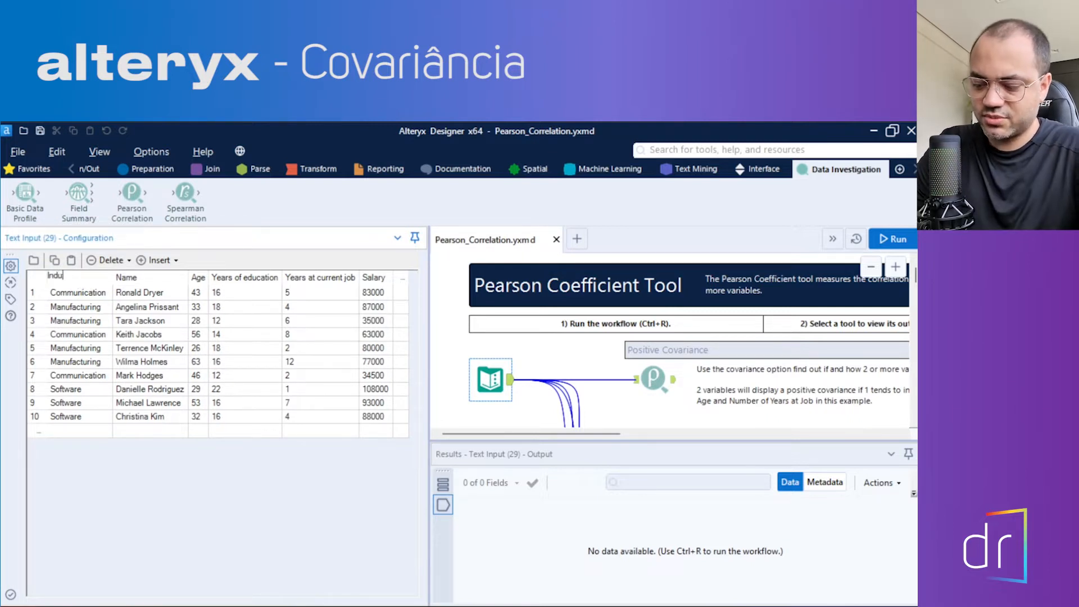
pyautogui.write('stria')
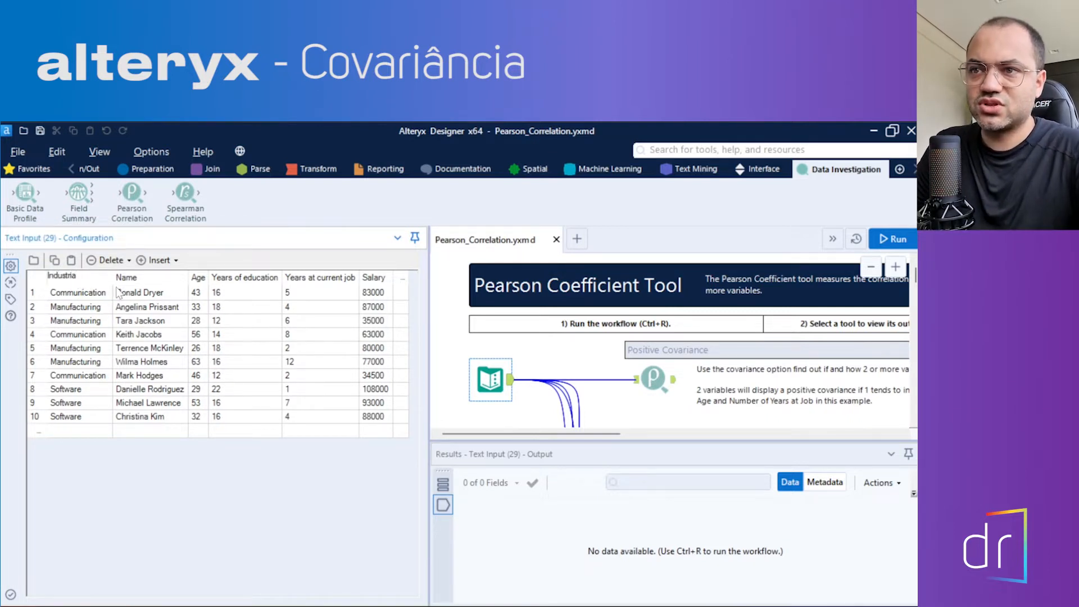
pyautogui.press('Tab')
pyautogui.write('Nome')
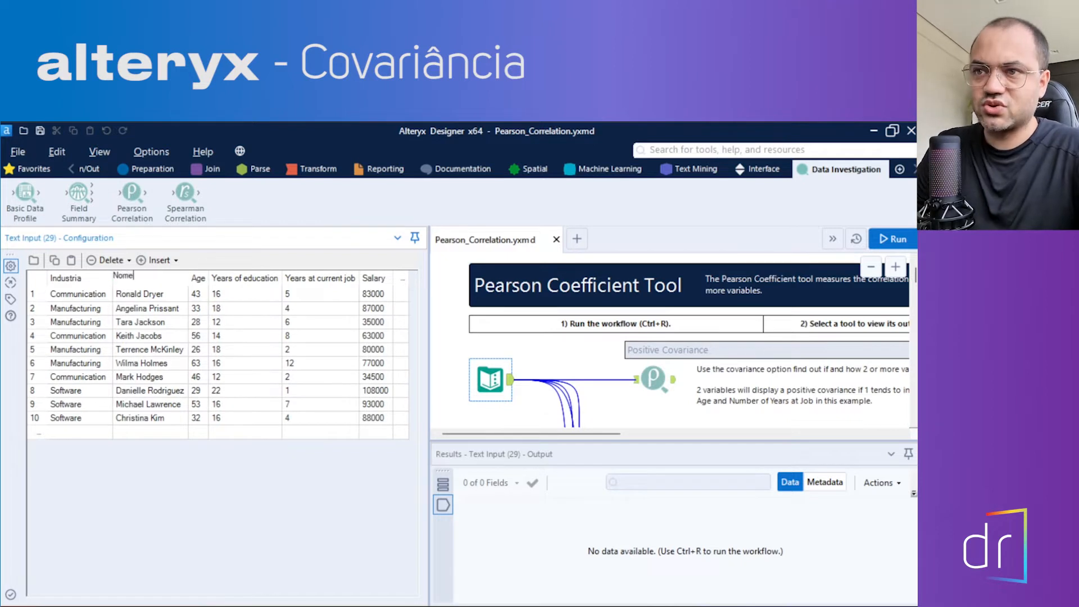
# Step: Rename the Age column to "Idade" and the Years of education column to "Anos de educação"
pyautogui.doubleClick(199, 284)
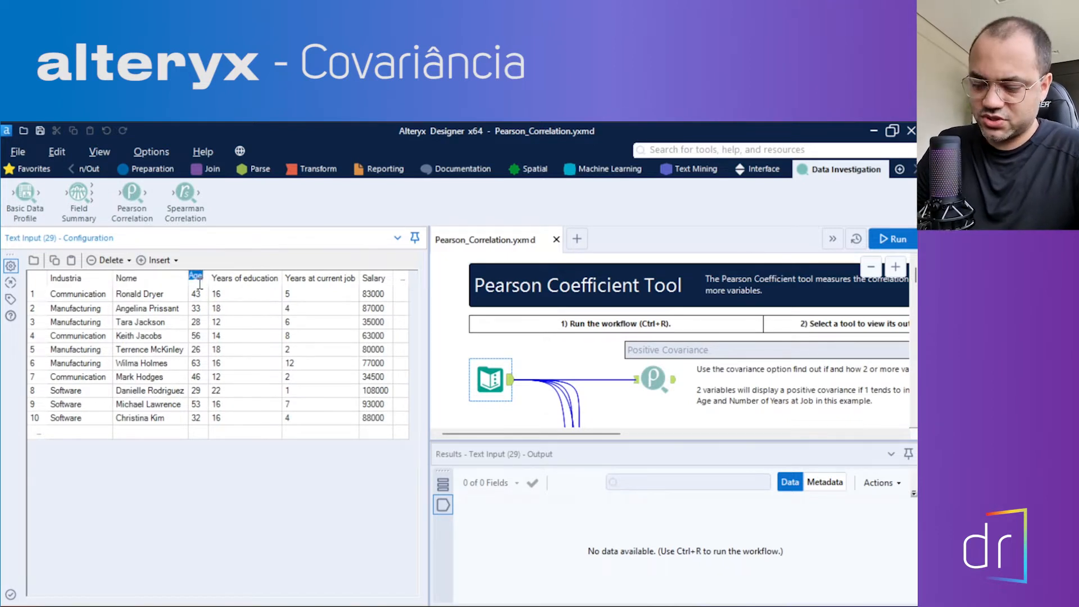
pyautogui.write('Idade')
pyautogui.press('Tab')
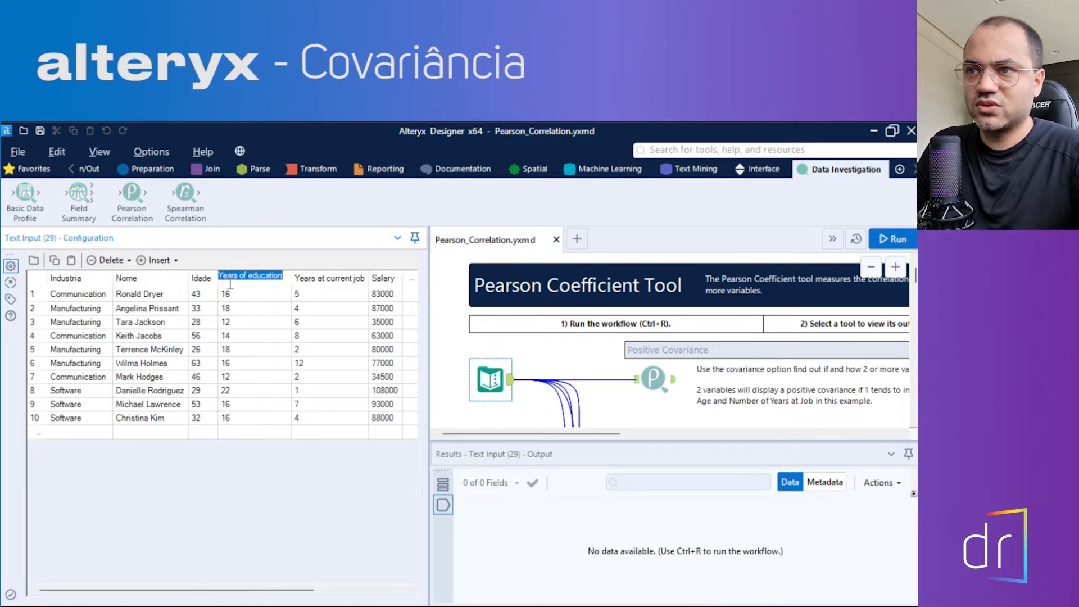
pyautogui.write('Anos')
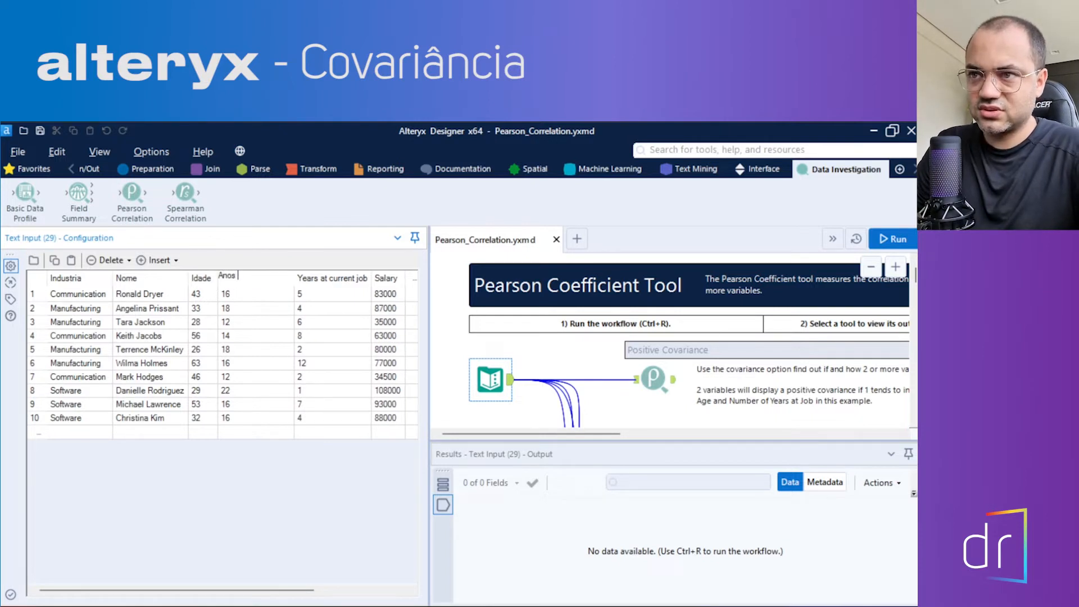
pyautogui.write(' de edu')
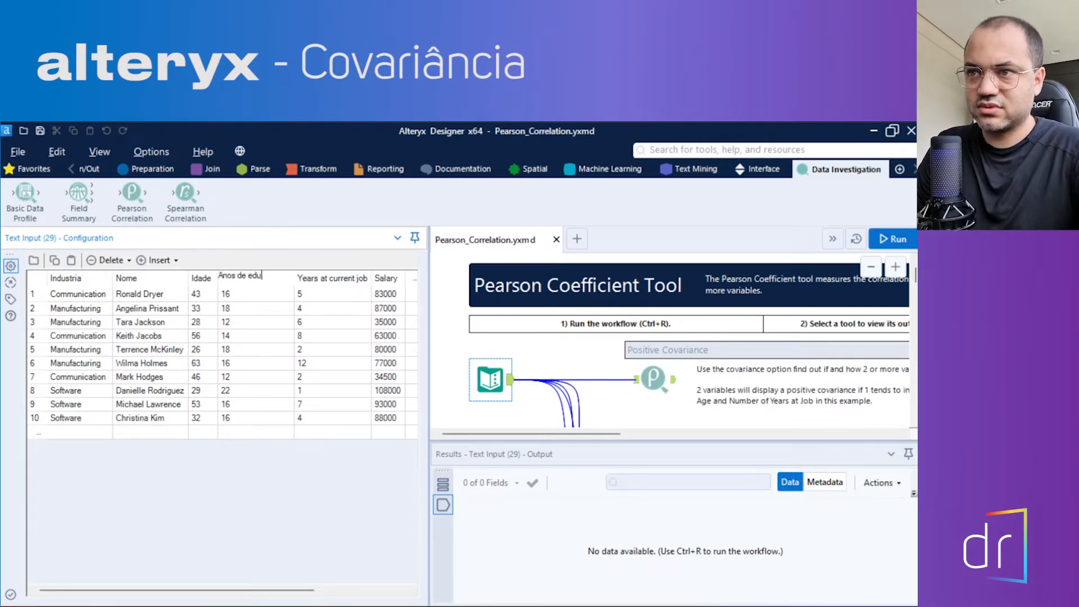
pyautogui.write('caçã')
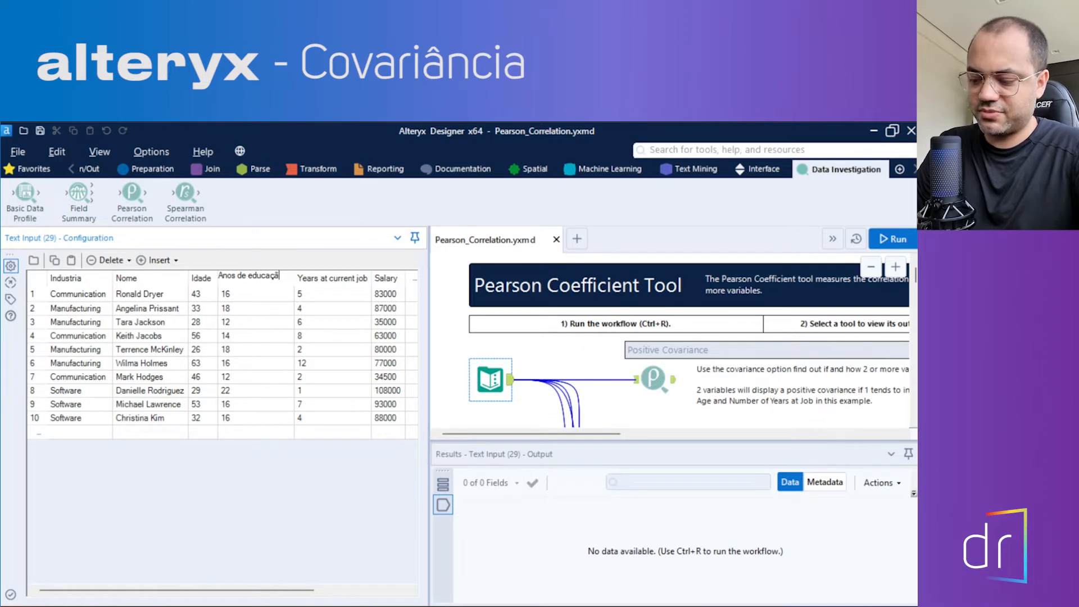
pyautogui.write('o')
# Step: Rename the Years at current job column to "Anos no emprego atual" and the Salary column to "Salario"
pyautogui.click(330, 280)
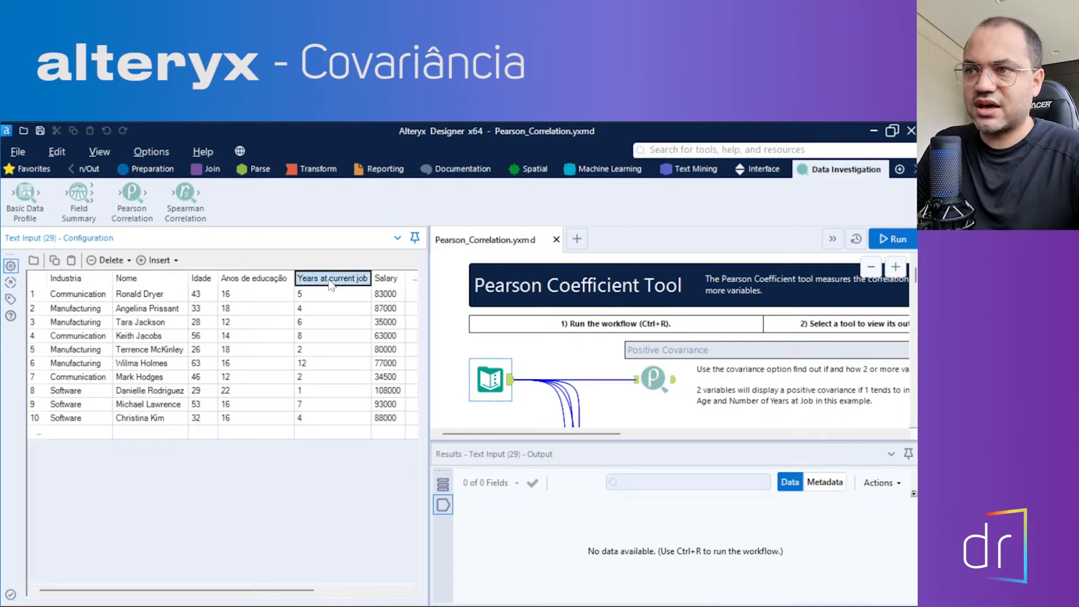
pyautogui.write('Anos no empresa')
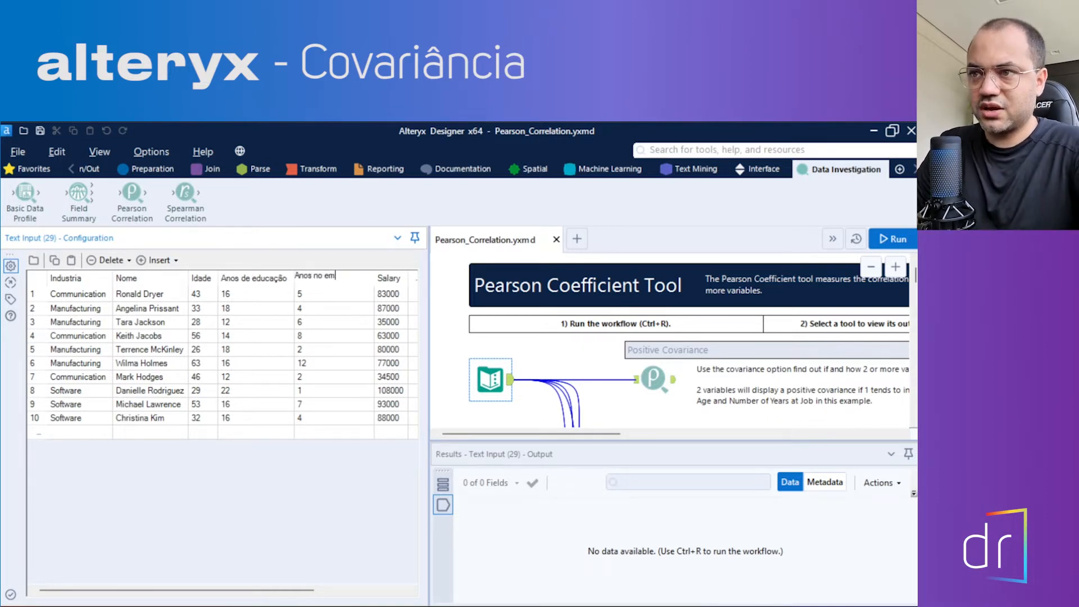
pyautogui.press('BackSpace')
pyautogui.press('BackSpace')
pyautogui.write('go')
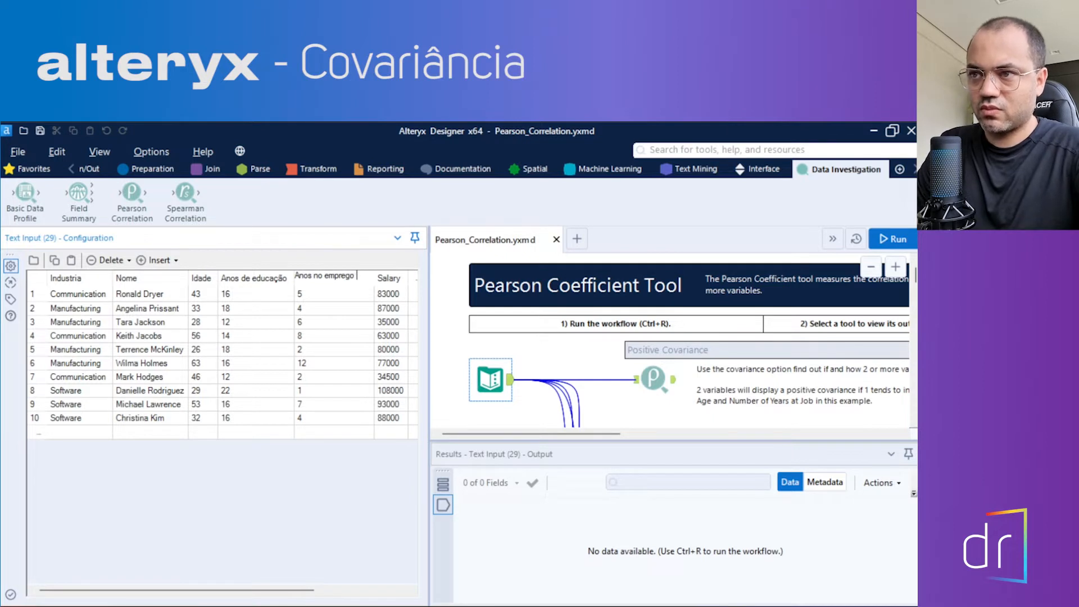
pyautogui.write(' atual')
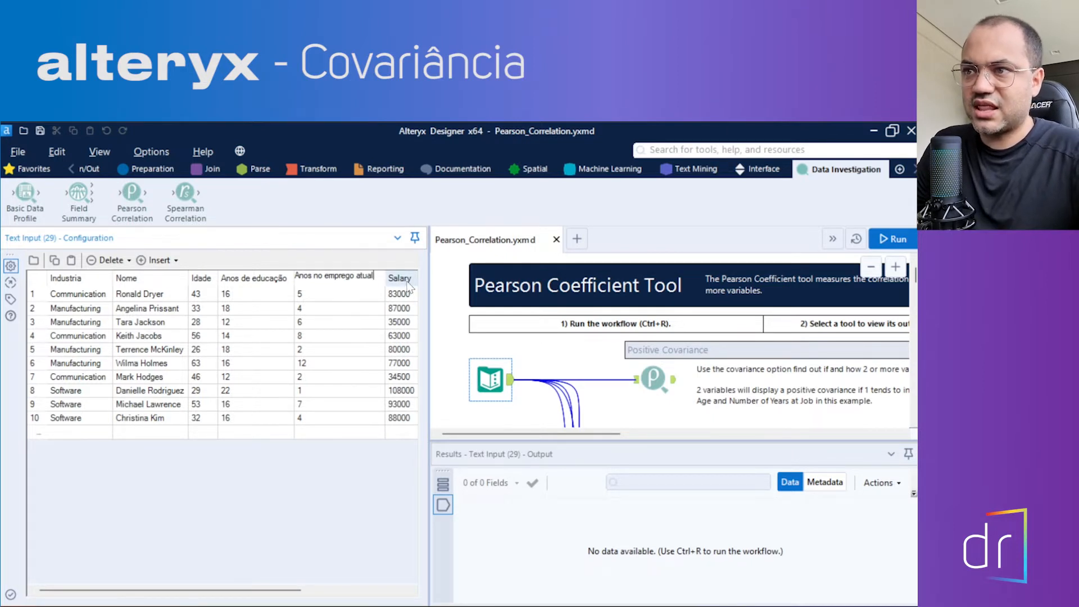
pyautogui.click(407, 279)
pyautogui.write('Salario')
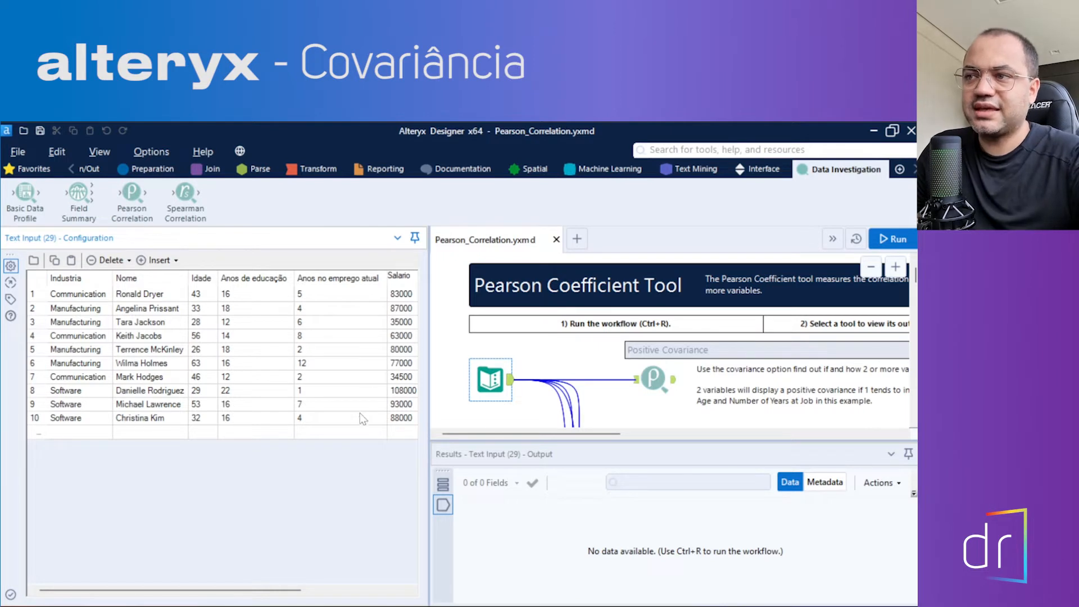
# Step: Replace the Pearson Correlation tool in the Positive Covariance section with a new one connected to the Text Input
pyautogui.click(652, 379)
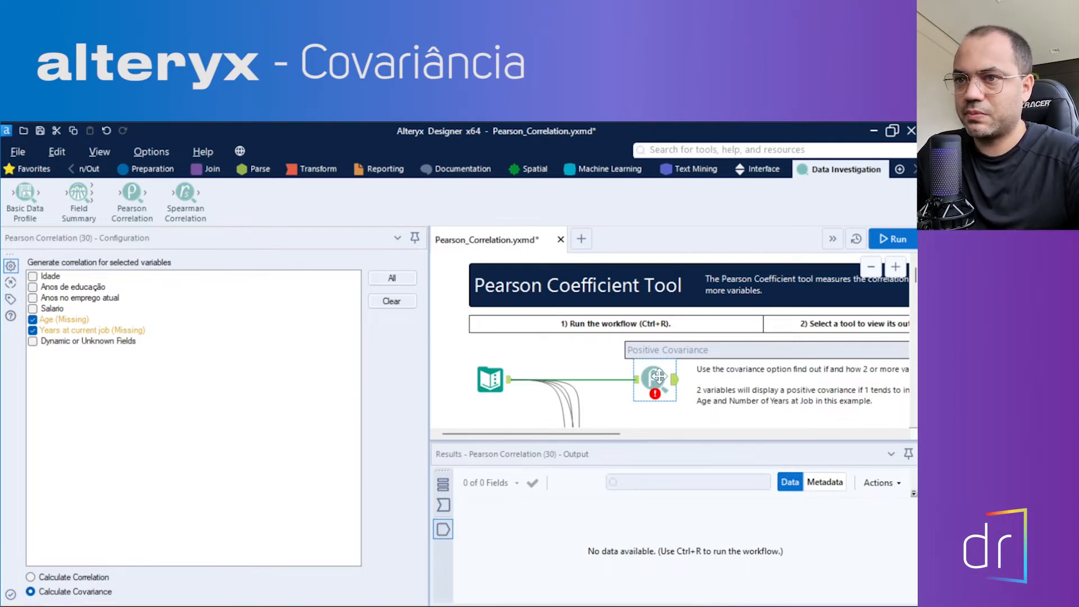
pyautogui.press('Delete')
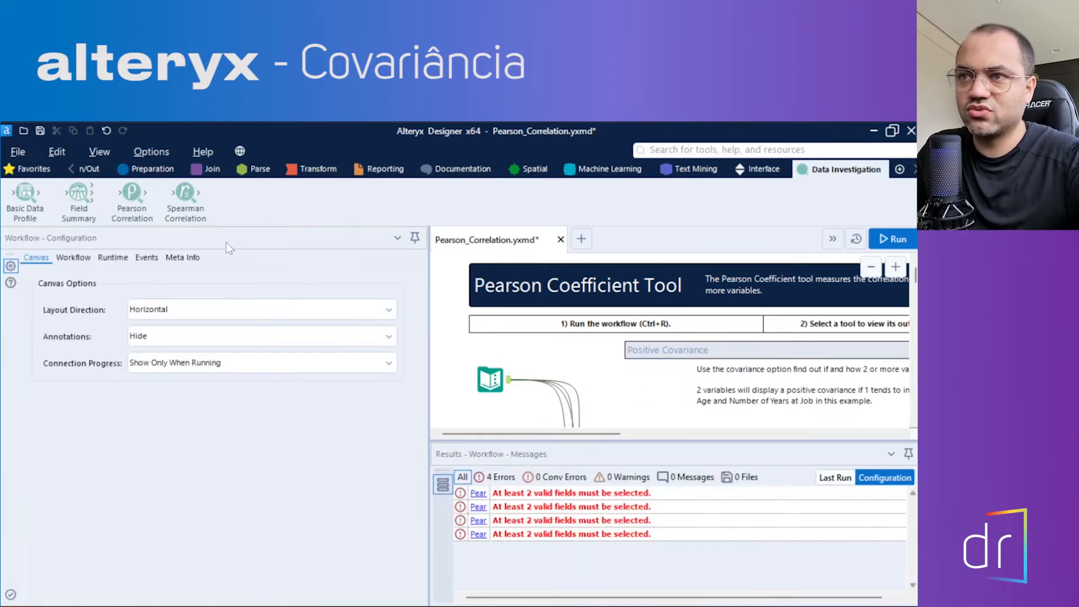
pyautogui.moveTo(132, 194)
pyautogui.mouseDown()
pyautogui.moveTo(430, 287)
pyautogui.moveTo(654, 388)
pyautogui.mouseUp()
pyautogui.moveTo(509, 380)
pyautogui.mouseDown()
pyautogui.moveTo(647, 399)
pyautogui.moveTo(646, 389)
pyautogui.mouseUp()
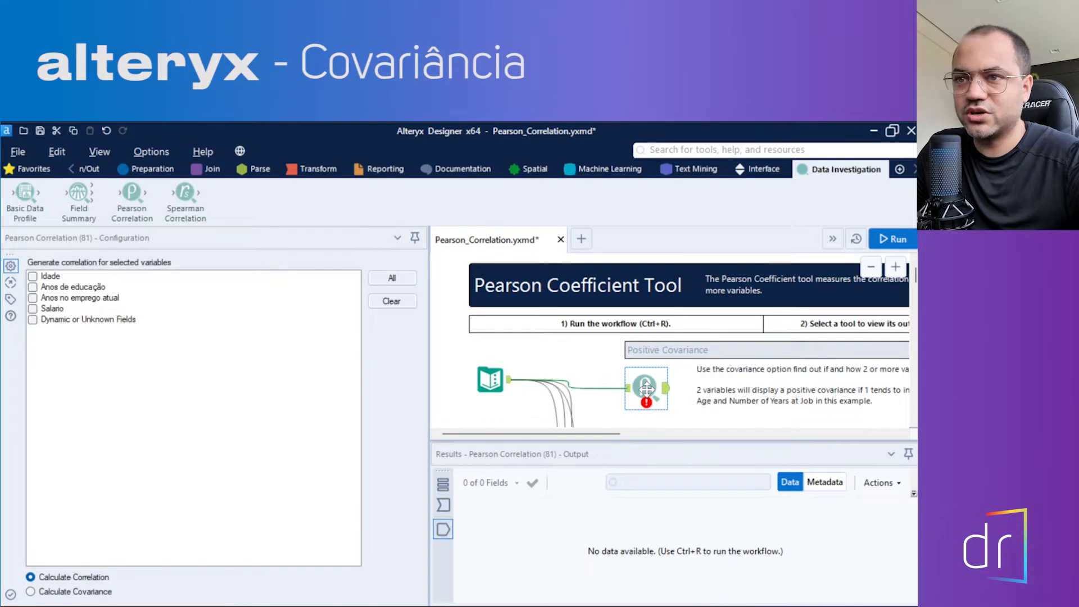
# Step: Calculate the covariance between Idade and Anos de educação, run the workflow and view the Pearson Correlation tool's output
pyautogui.click(33, 276)
pyautogui.click(32, 287)
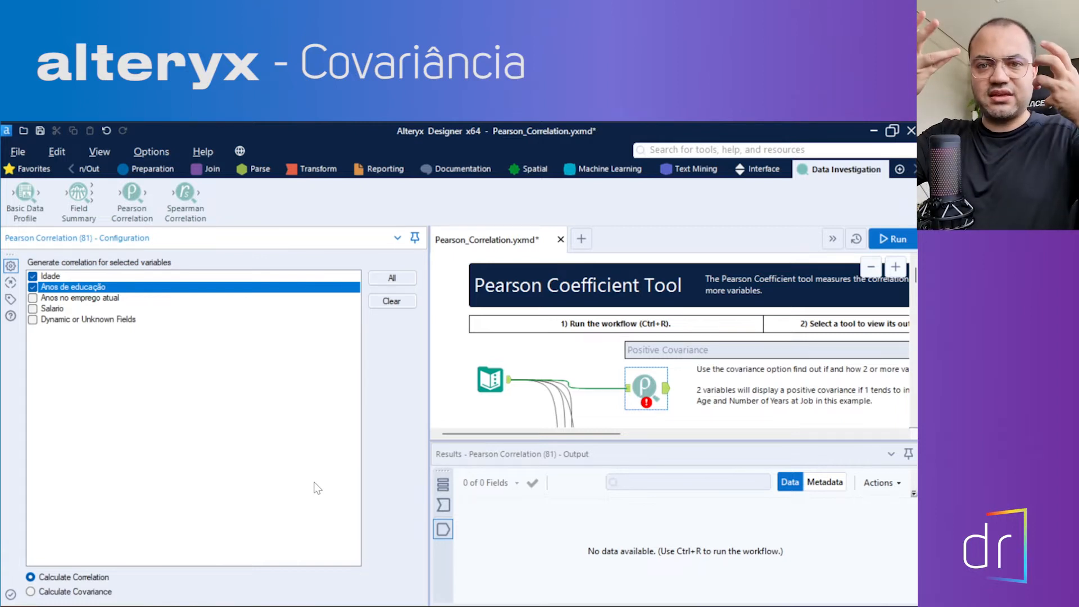
pyautogui.click(30, 591)
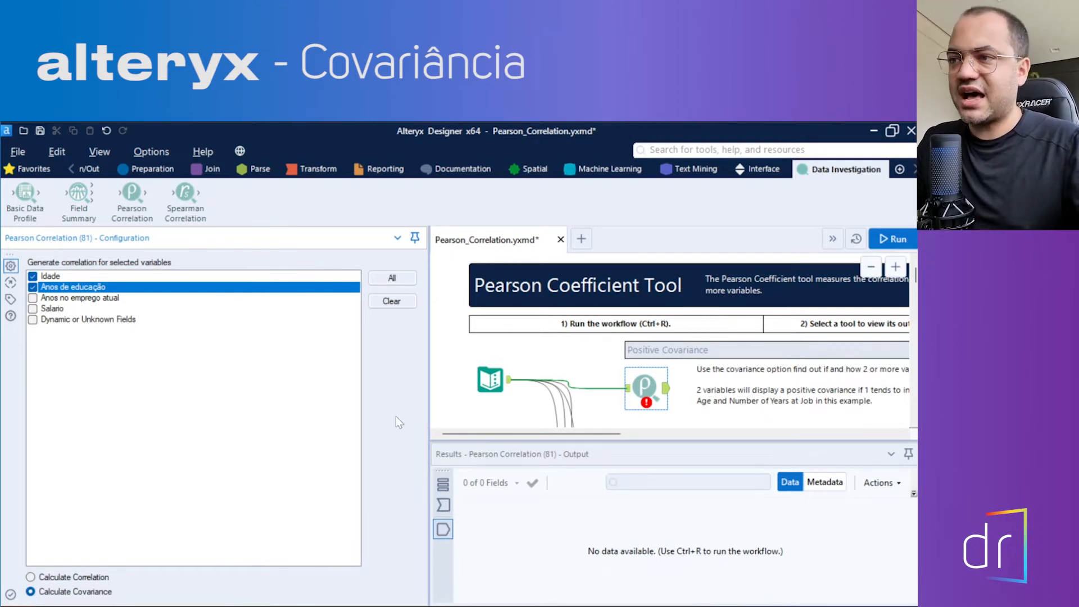
pyautogui.click(890, 239)
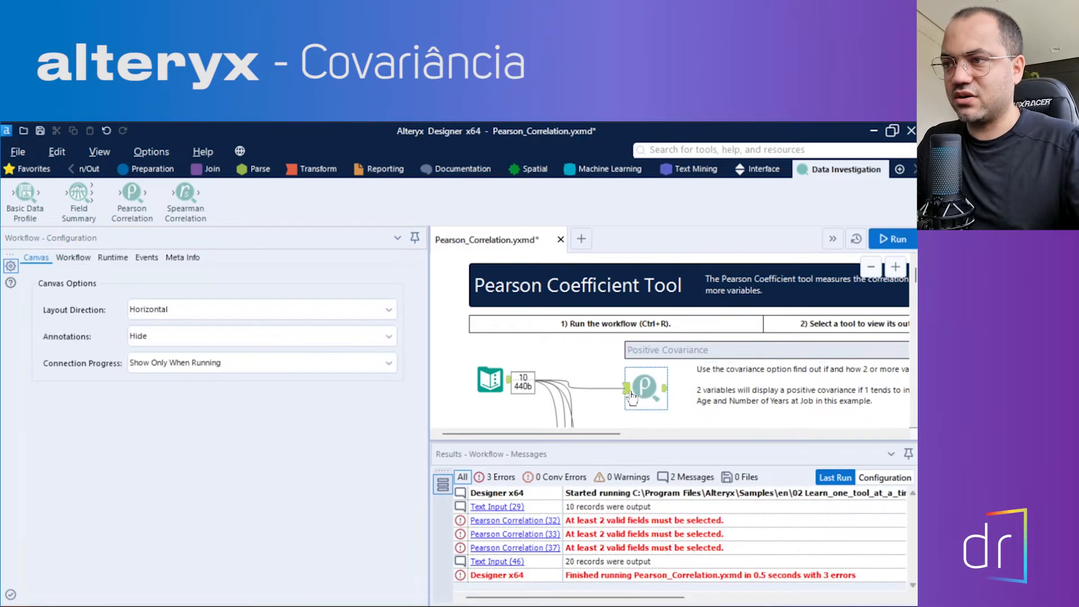
pyautogui.click(665, 394)
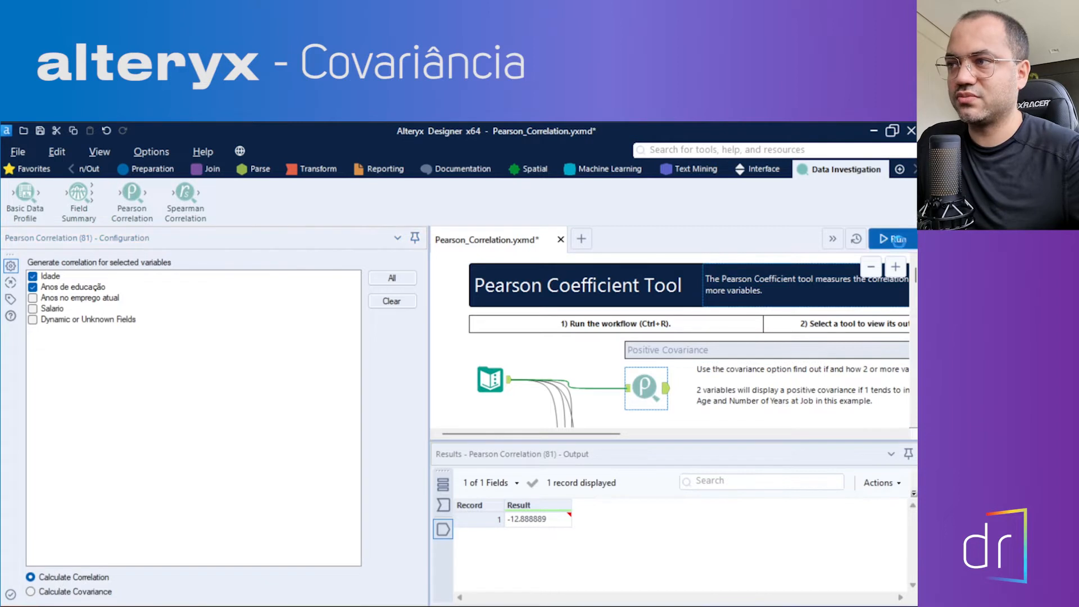
# Step: Run the workflow with Calculate Correlation for Idade and Anos de educação and view the resulting coefficient
pyautogui.click(696, 404)
pyautogui.hotkey('ctrl', 'r')
pyautogui.click(663, 389)
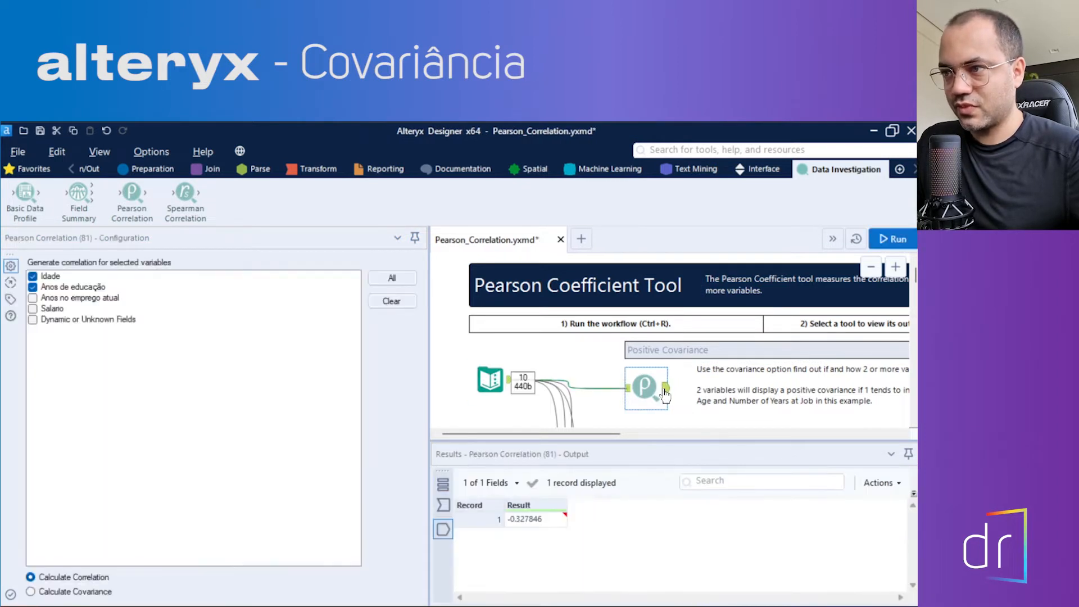
pyautogui.moveTo(520, 523)
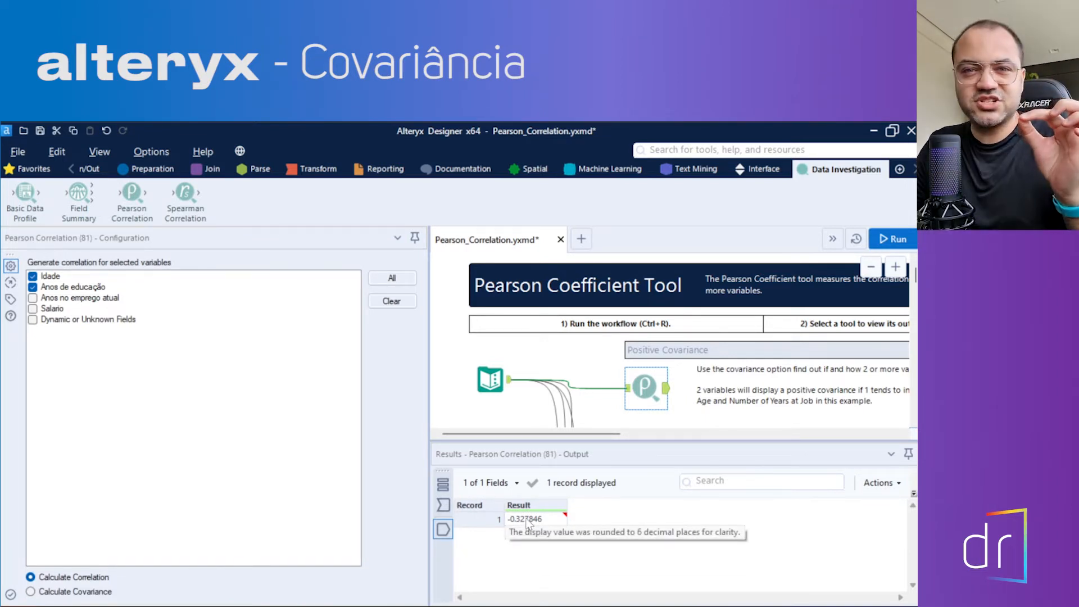
# Step: Switch the Pearson Correlation tool back to Calculate Covariance, rerun the workflow and view its output
pyautogui.click(31, 592)
pyautogui.click(892, 238)
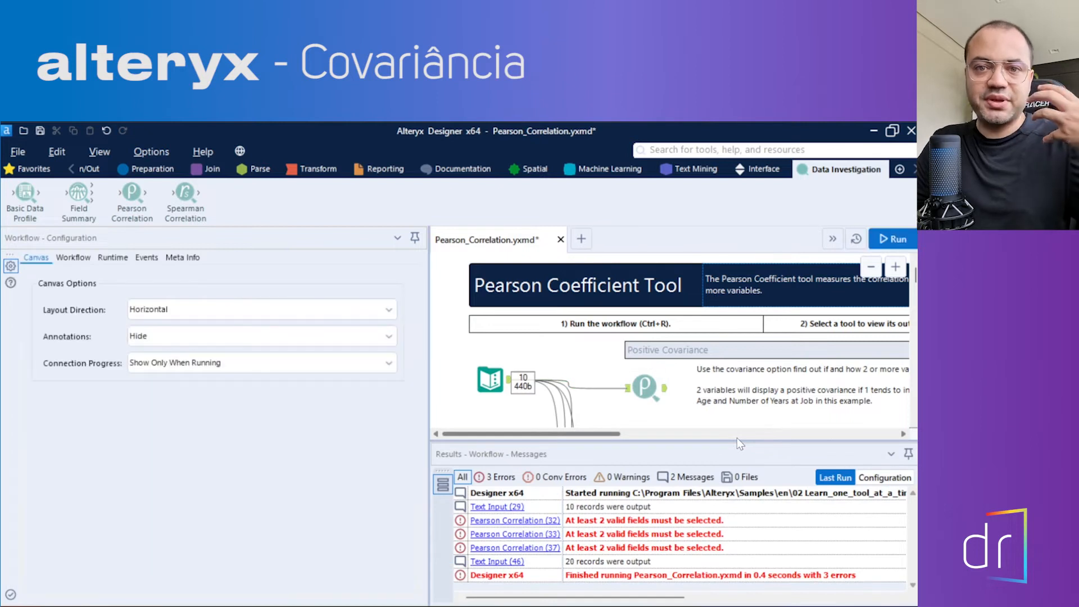
pyautogui.click(665, 395)
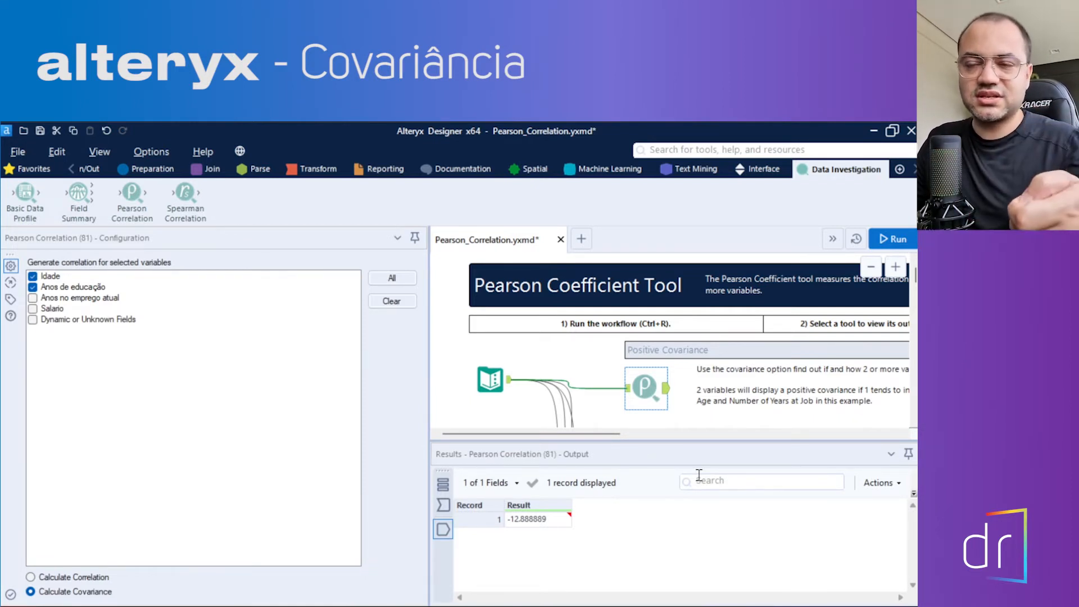
# Step: Replace Anos de educação with Anos no emprego atual as the variable paired with Idade, rerun the covariance workflow and view the tool's output
pyautogui.click(32, 287)
pyautogui.click(34, 298)
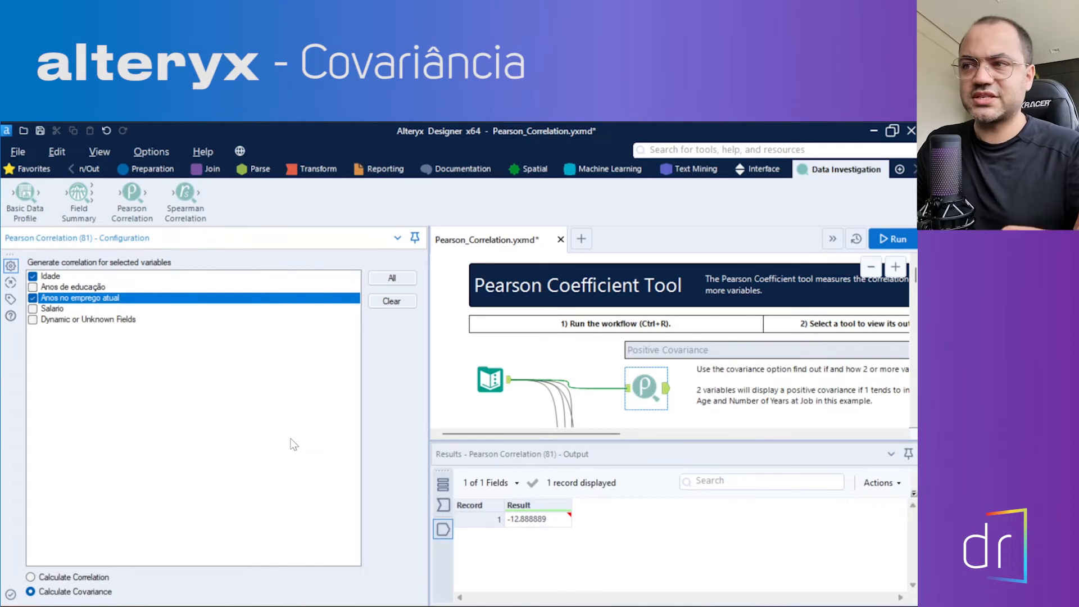
pyautogui.hotkey('ctrl', 'r')
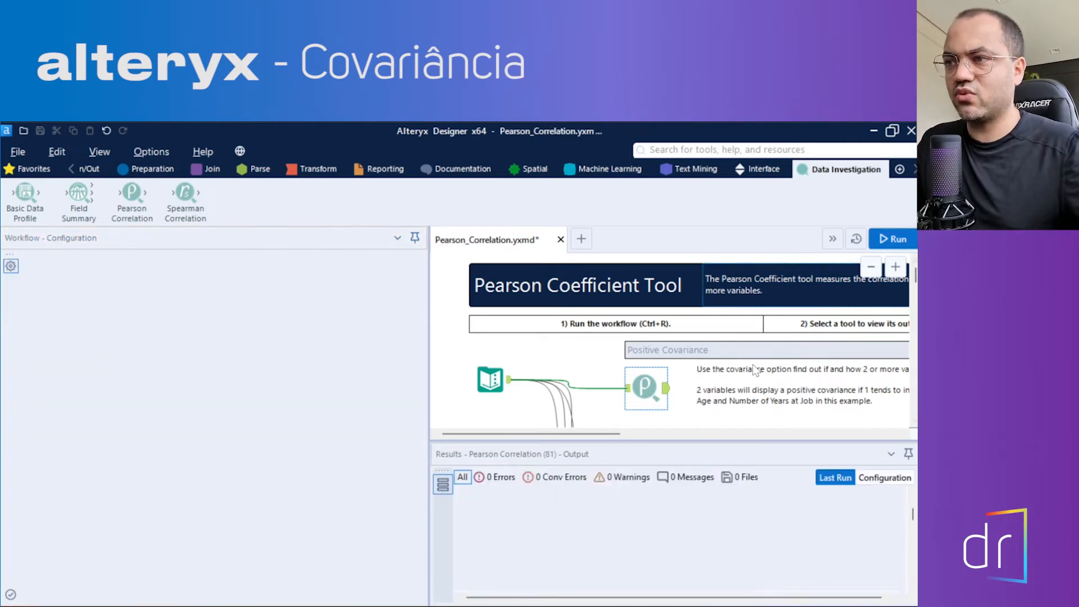
pyautogui.click(655, 389)
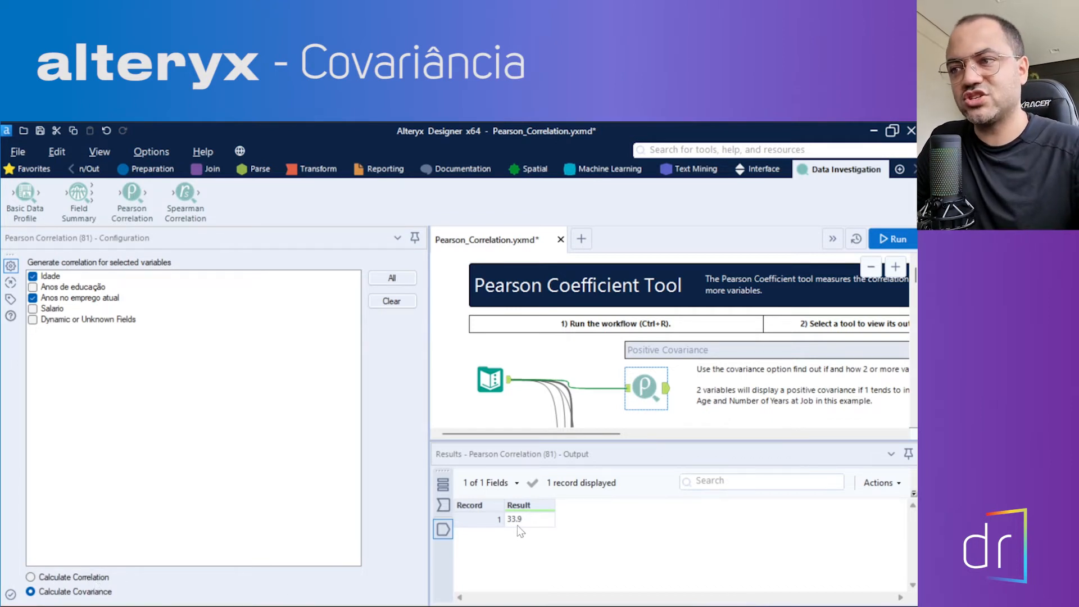
# Step: Switch the tool to Calculate Correlation for Idade and Anos no emprego atual, run the workflow and view its output
pyautogui.click(67, 577)
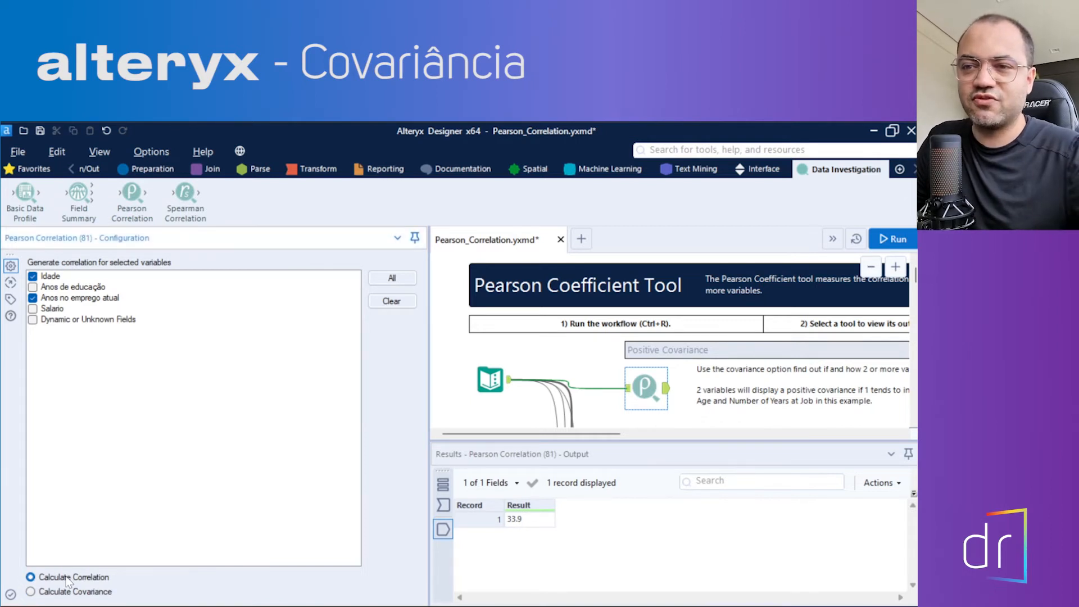
pyautogui.click(893, 239)
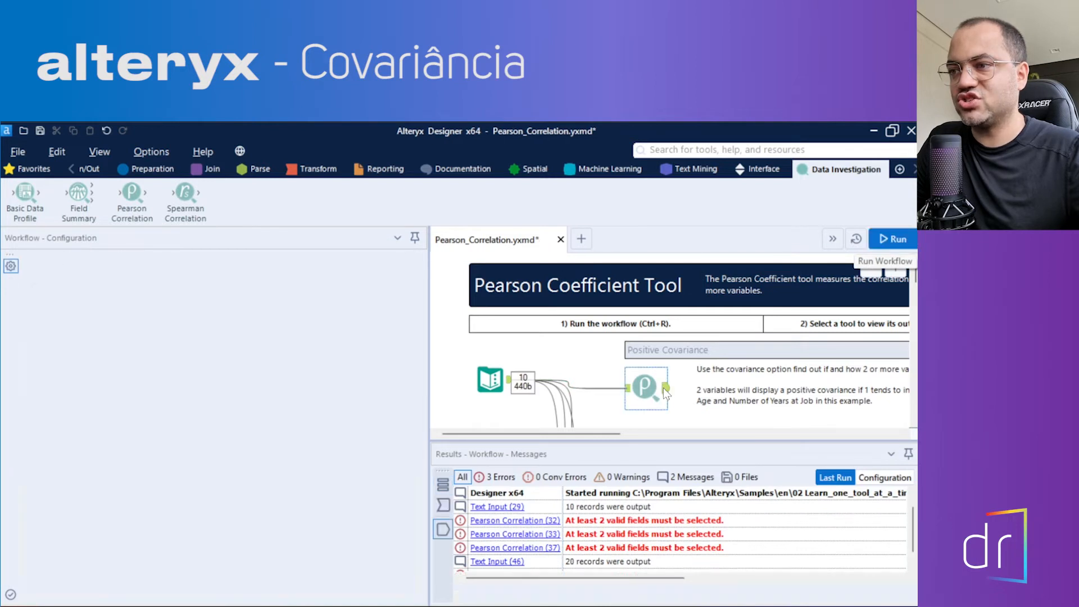
pyautogui.click(664, 388)
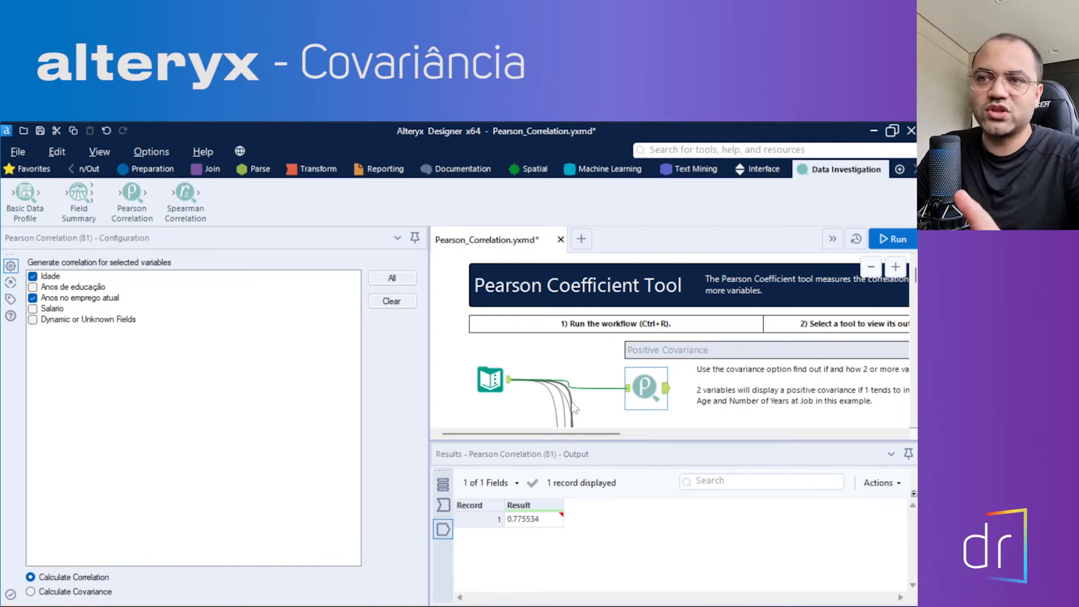
# Step: Calculate the covariance between Idade and Salario, run the workflow, and inspect the tool's output and its input records through the Salario column
pyautogui.click(32, 298)
pyautogui.click(33, 308)
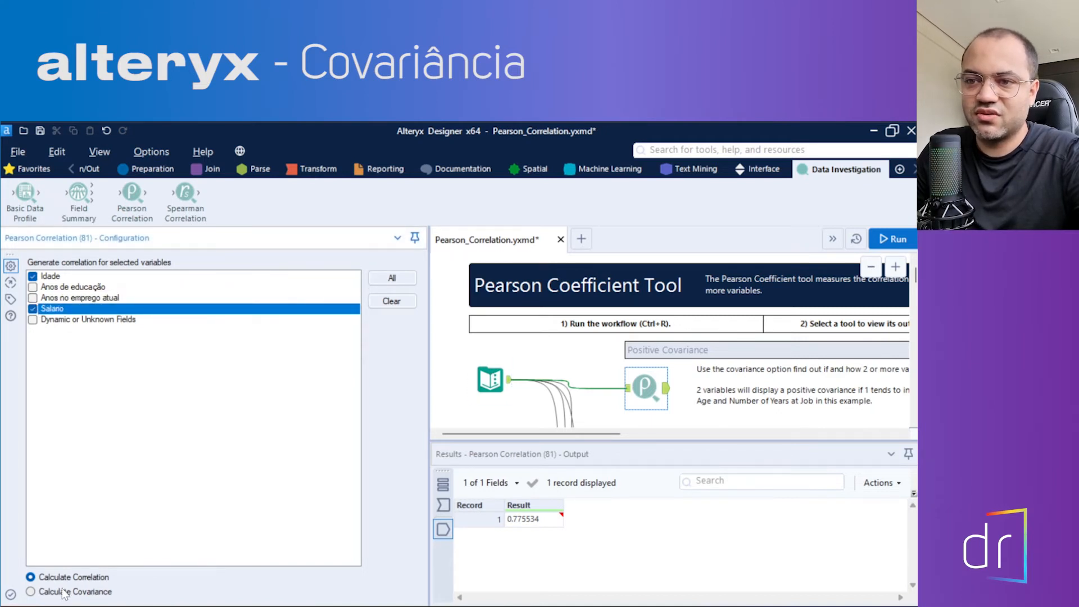
pyautogui.click(31, 592)
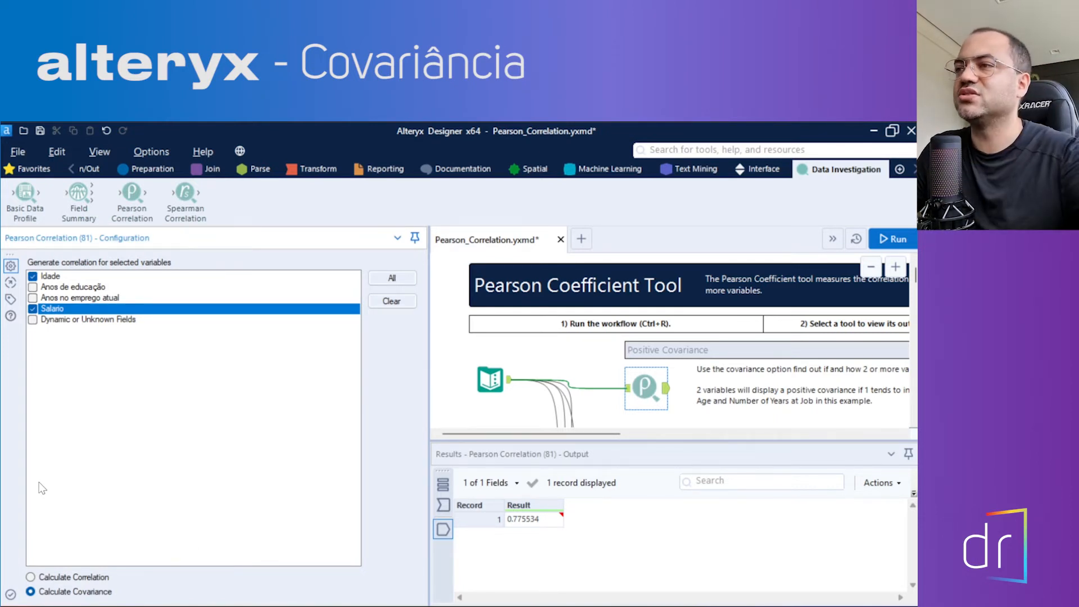
pyautogui.click(892, 241)
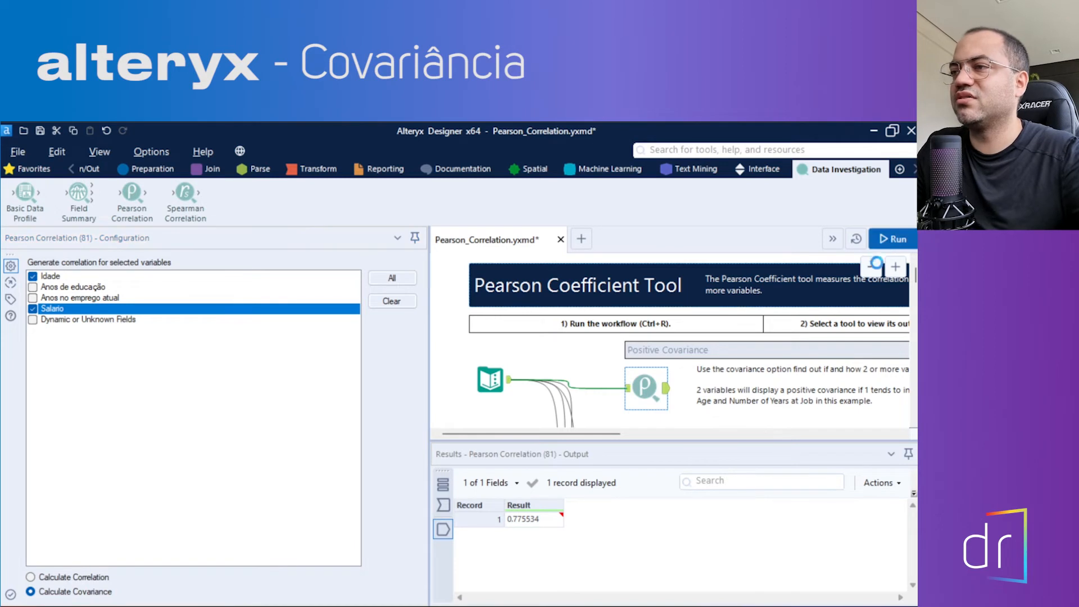
pyautogui.click(666, 393)
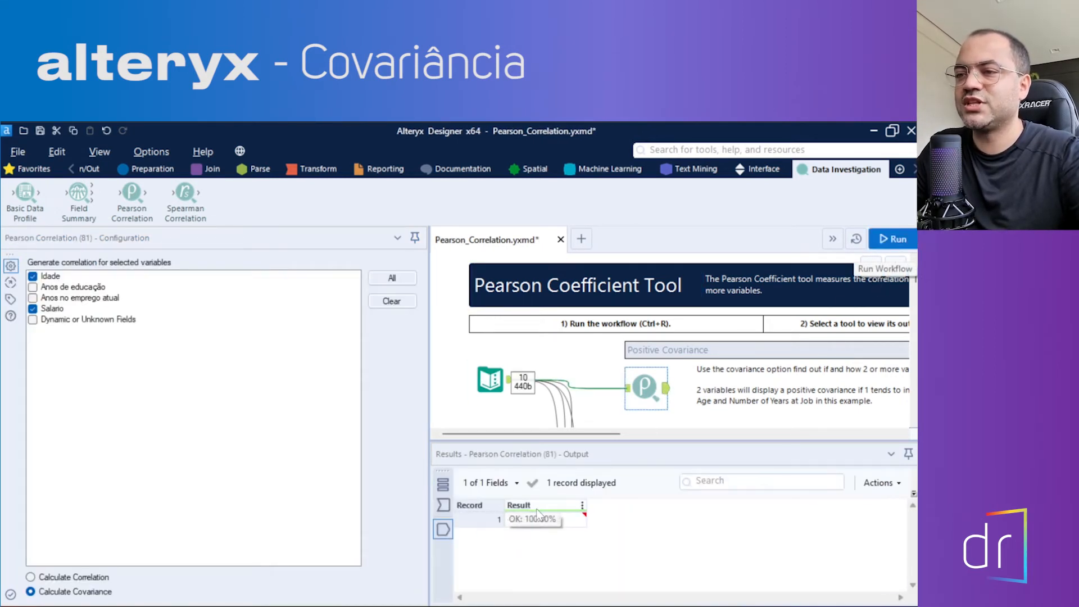
pyautogui.moveTo(513, 528)
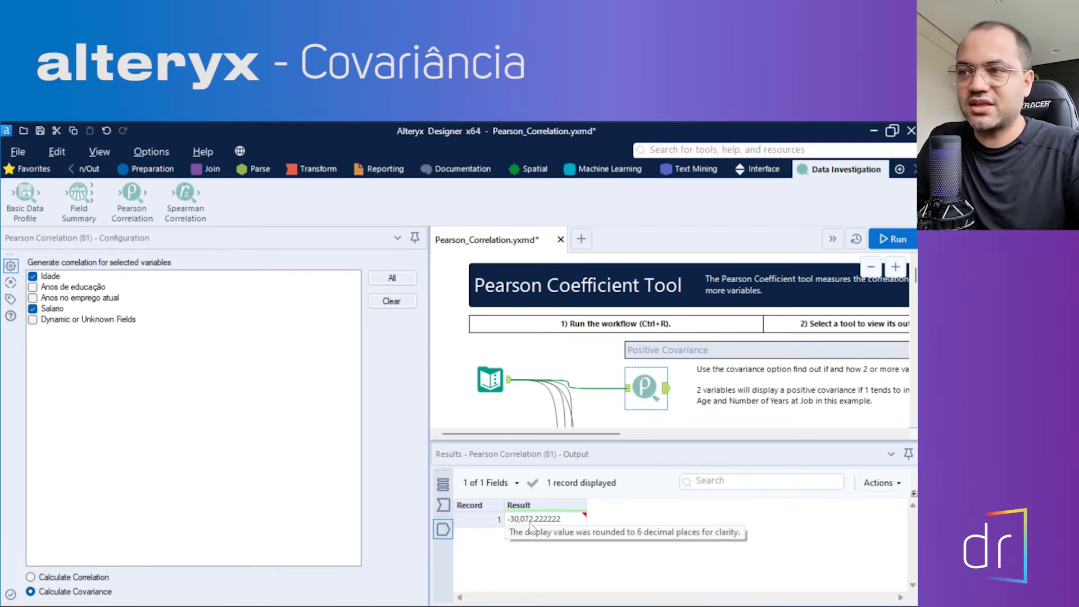
pyautogui.click(442, 506)
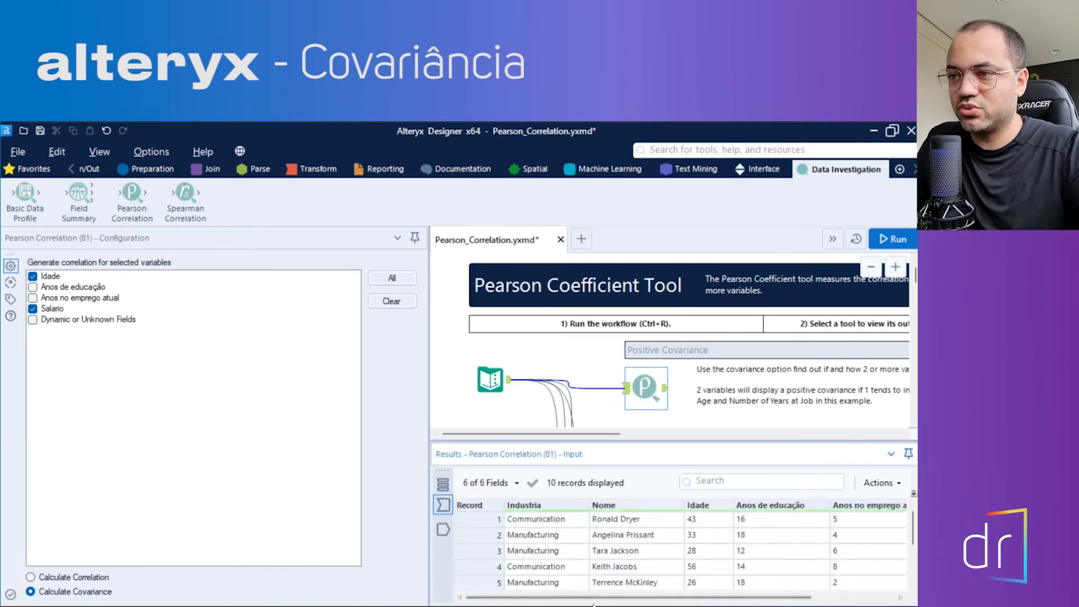
pyautogui.moveTo(618, 601); pyautogui.dragTo(775, 598)
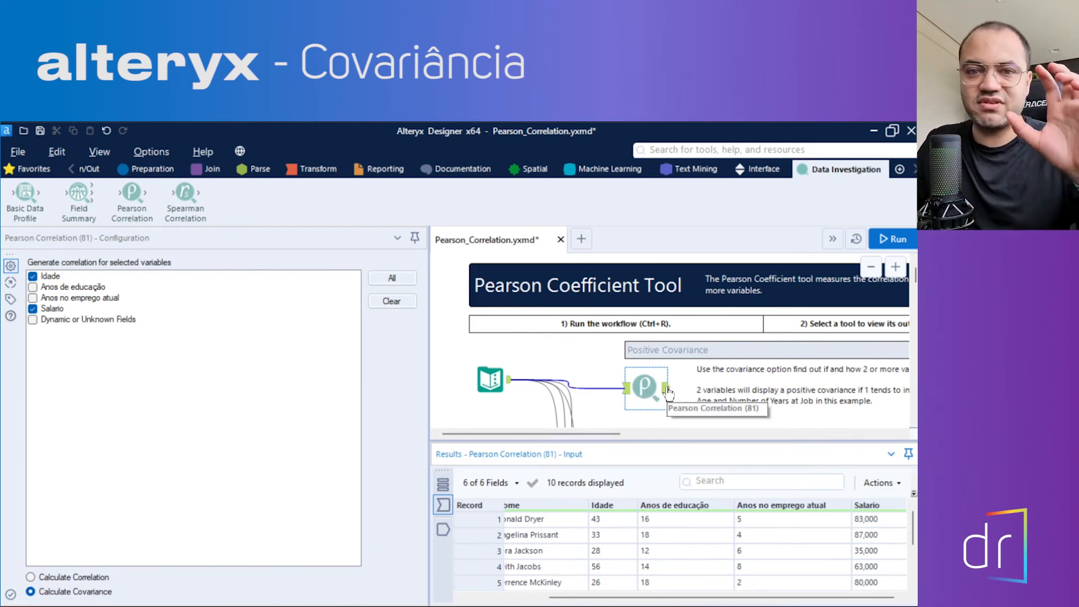
# Step: Run the workflow with Calculate Correlation for Idade and Salario and view the Pearson Correlation tool's output
pyautogui.click(52, 577)
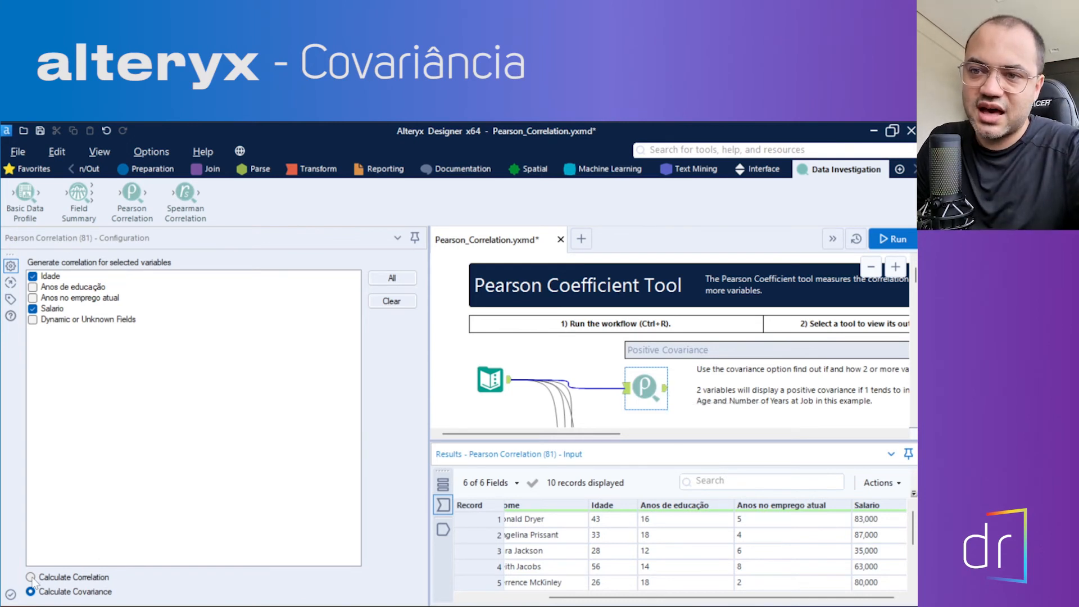
pyautogui.click(887, 240)
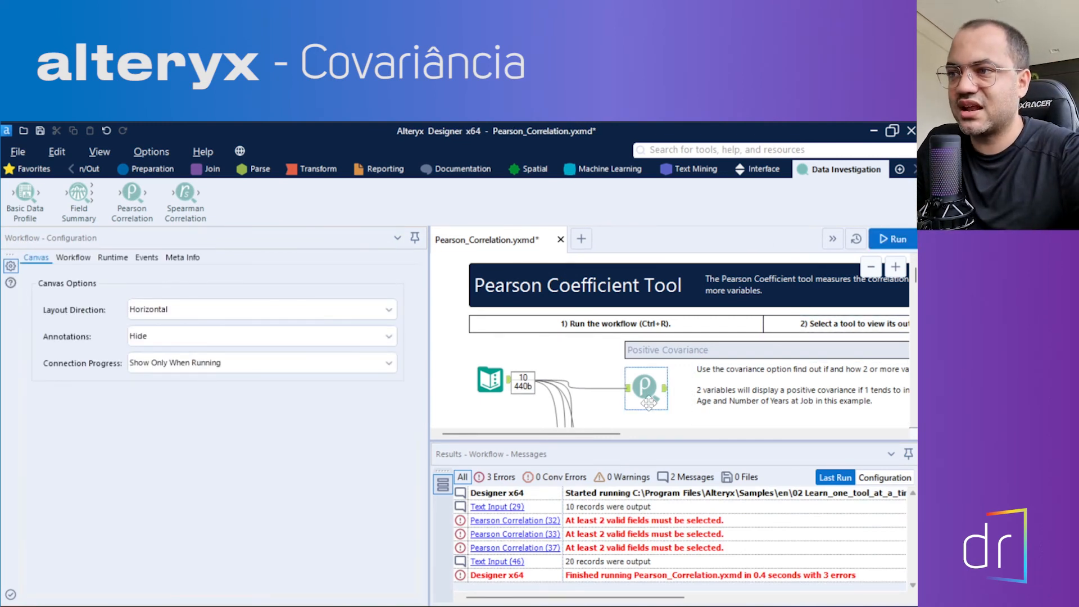
pyautogui.click(664, 394)
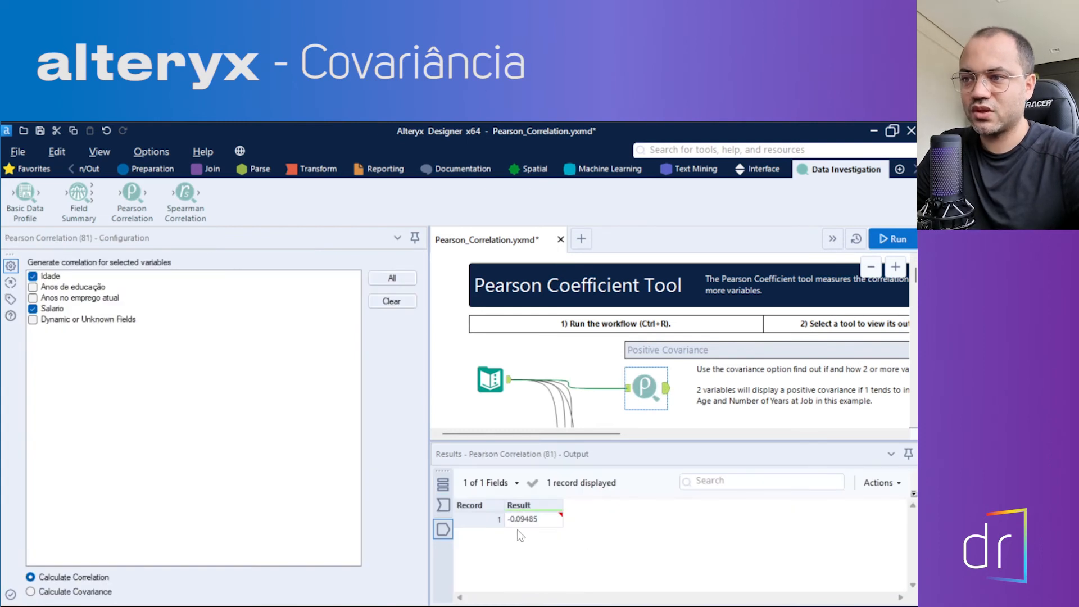